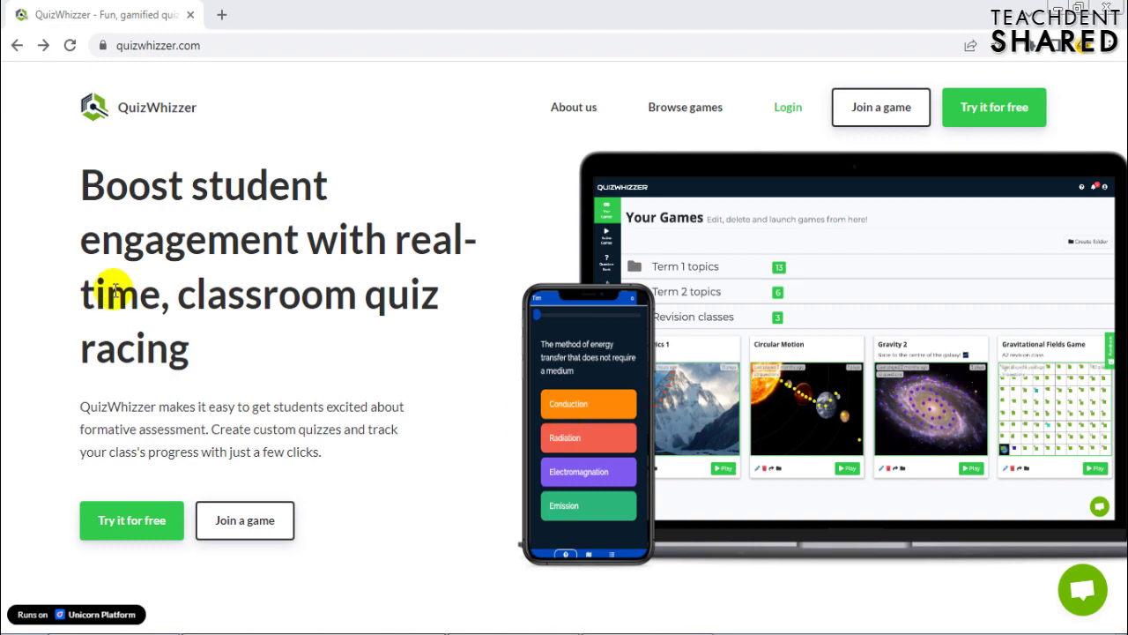
Look over the QuizWhizzer home page and read the teacher testimonials
scroll(261, 291, down, 7)
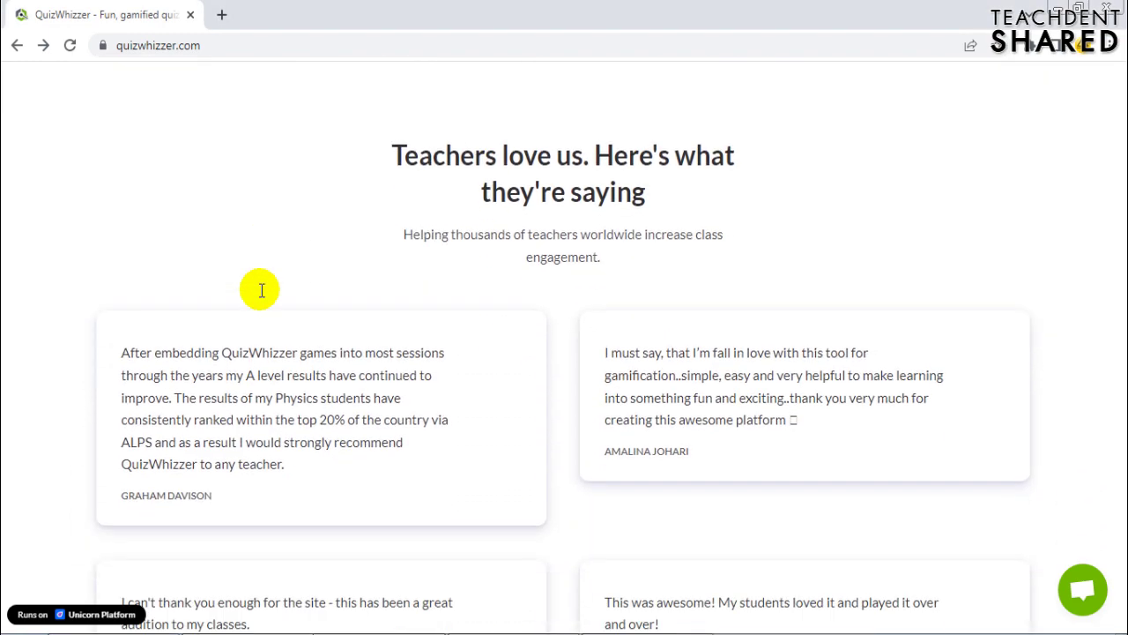
scroll(261, 296, down, 4)
scroll(261, 296, up, 12)
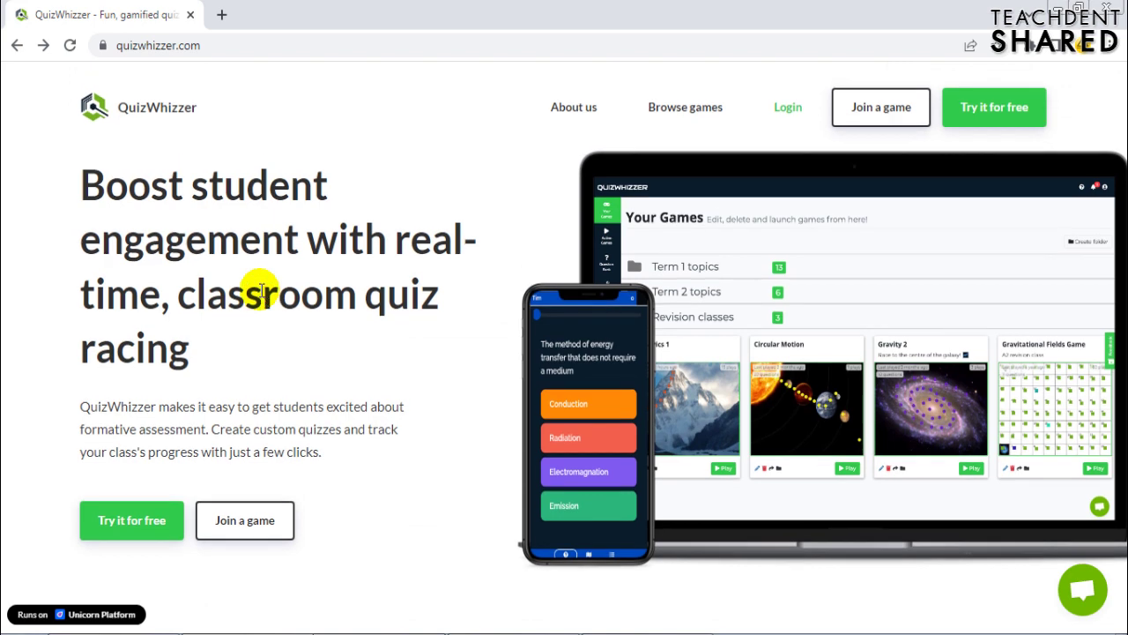
scroll(261, 290, down, 8)
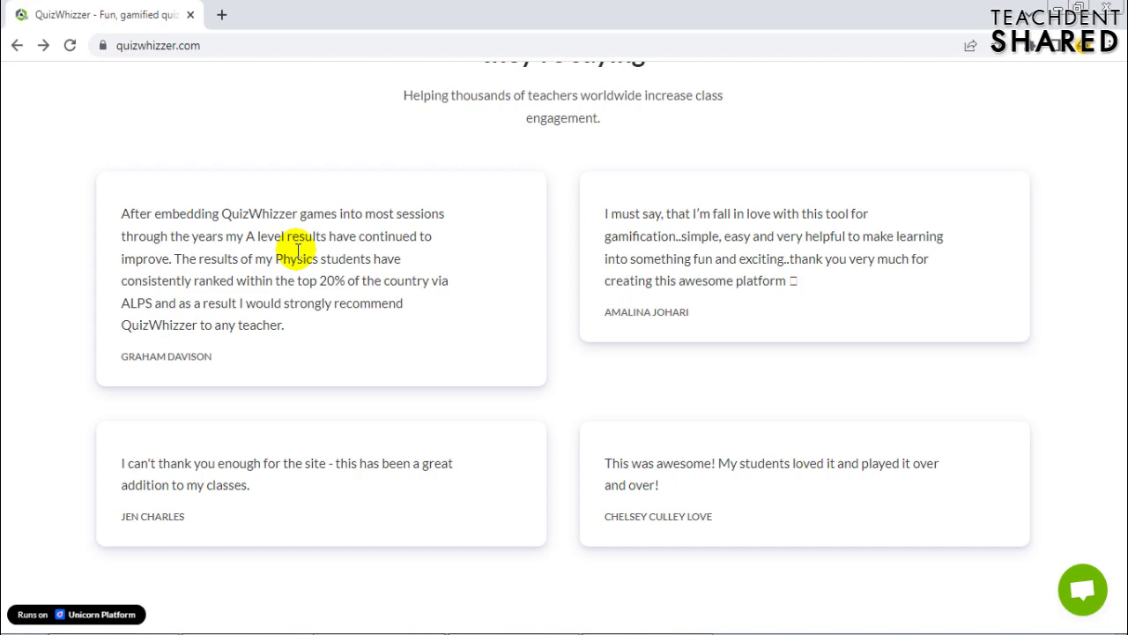
scroll(297, 252, up, 2)
scroll(298, 252, down, 1)
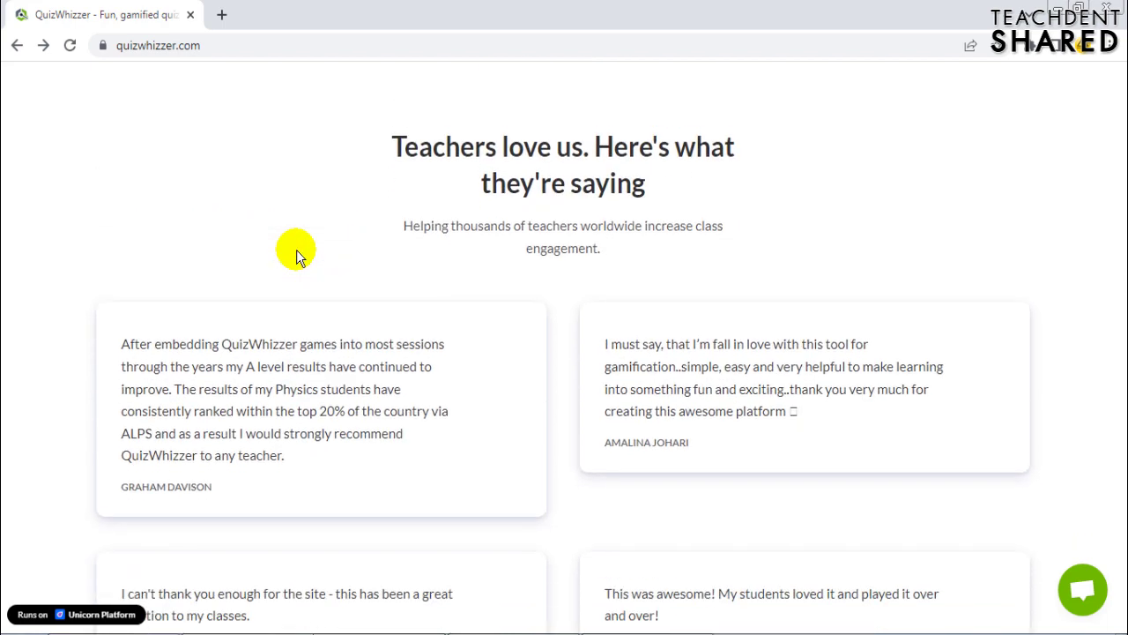
scroll(296, 255, down, 1)
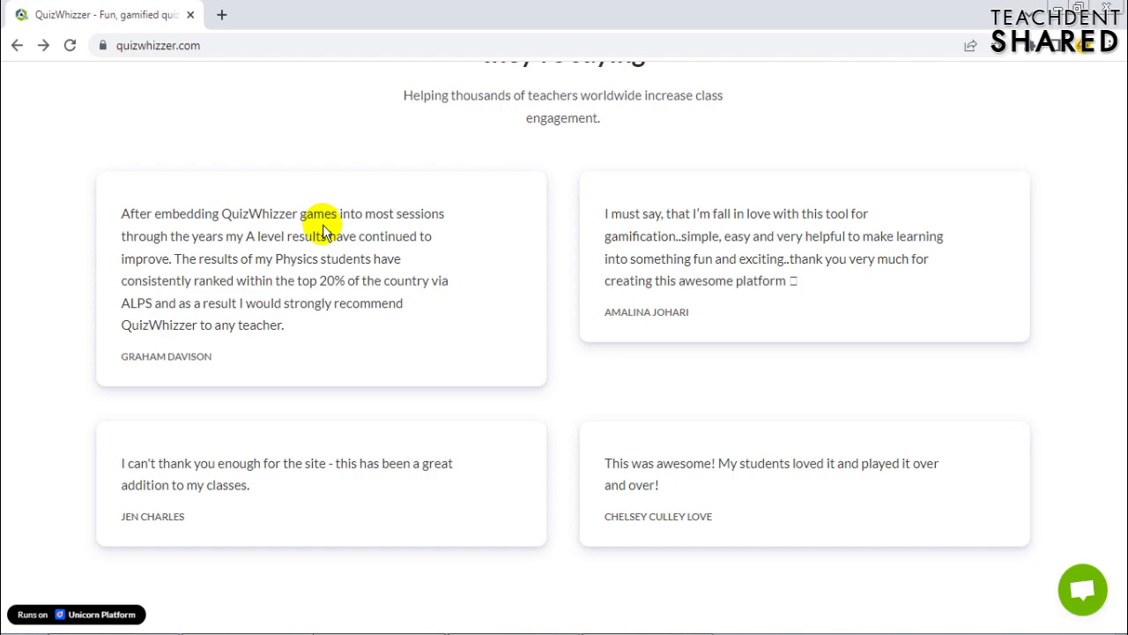
Examine the enlarged example image for designing a game board in the How It Works section
scroll(323, 231, down, 5)
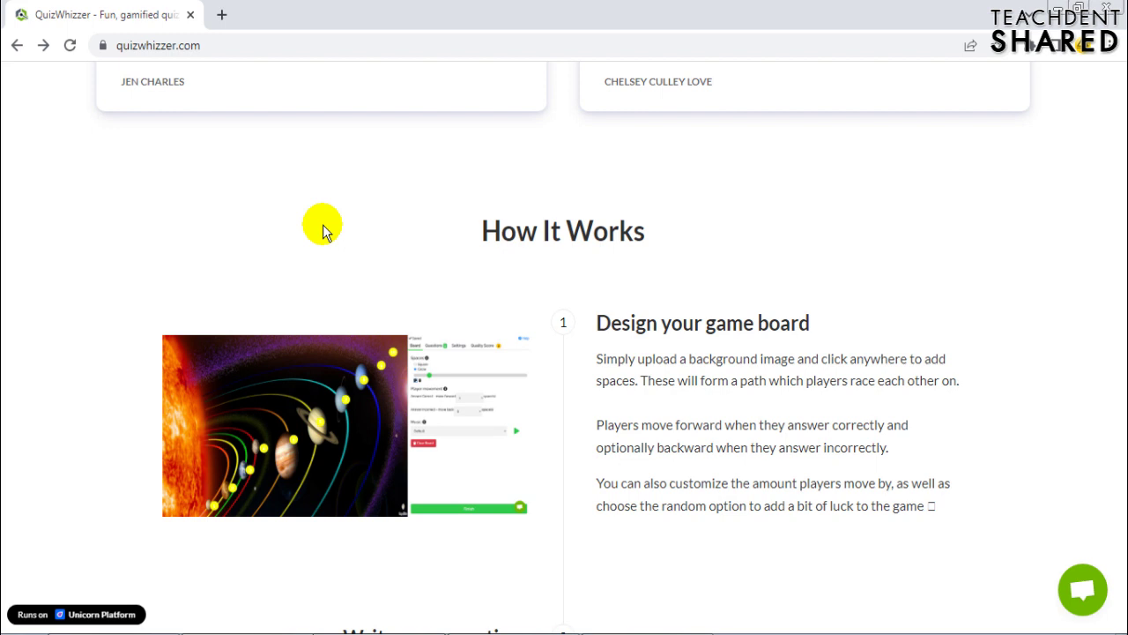
scroll(322, 227, down, 1)
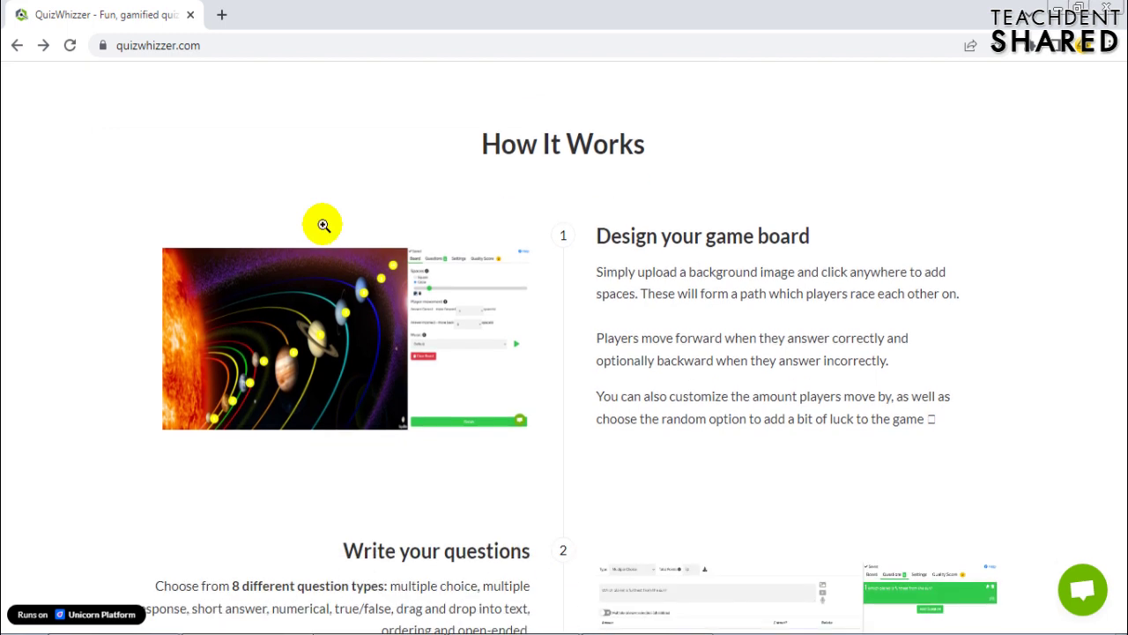
scroll(323, 225, down, 1)
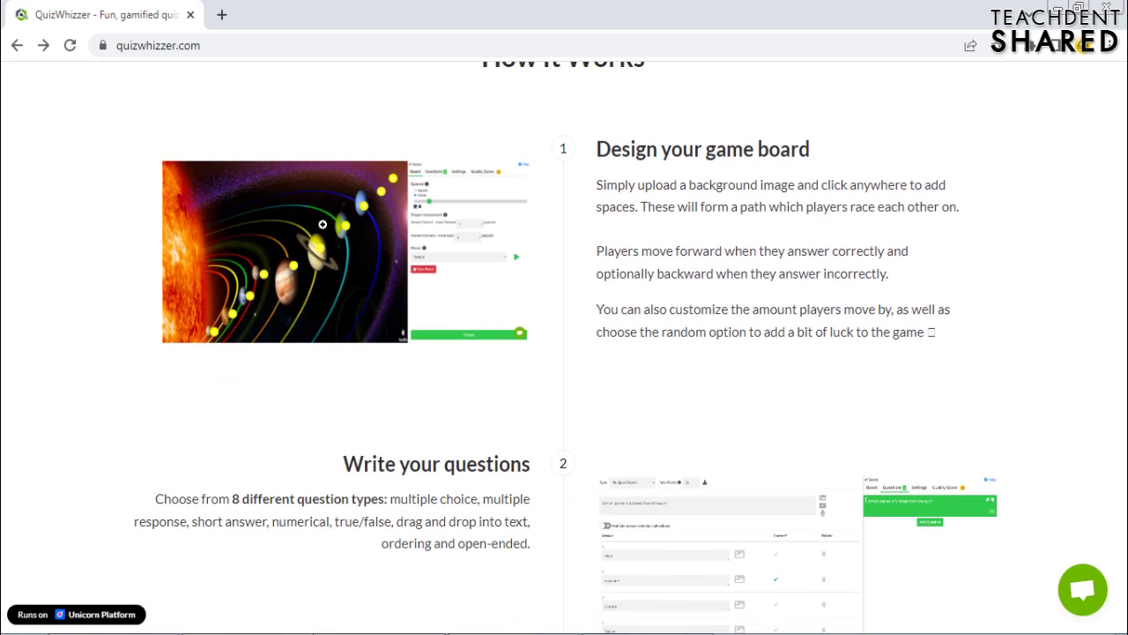
click(335, 231)
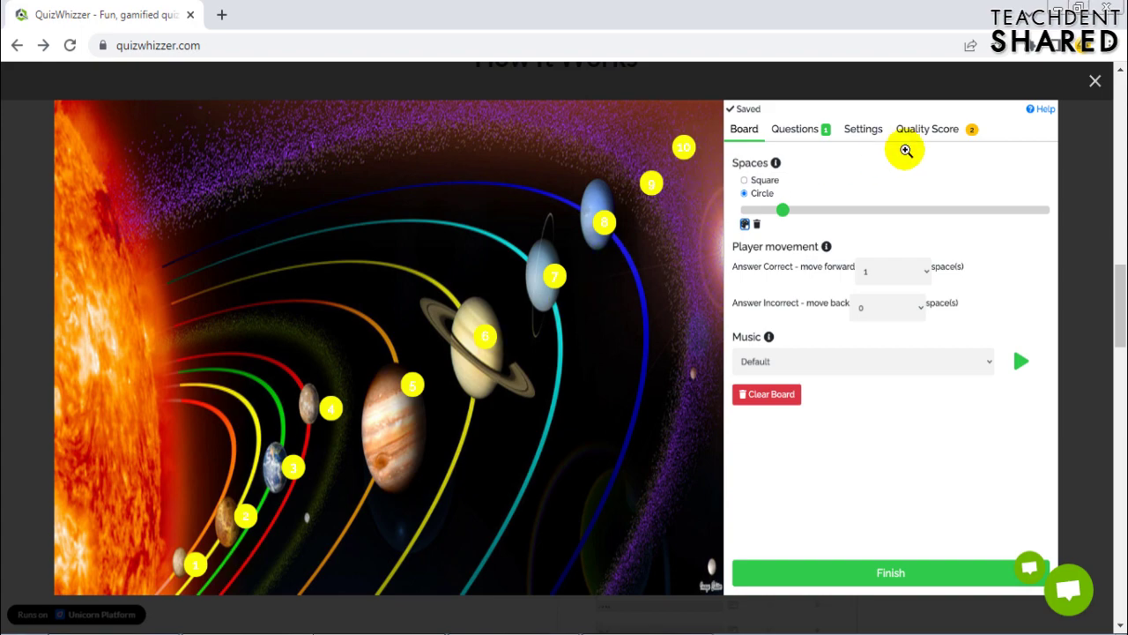
click(1096, 84)
Read the Write your questions section and examine its example image enlarged
scroll(755, 282, down, 3)
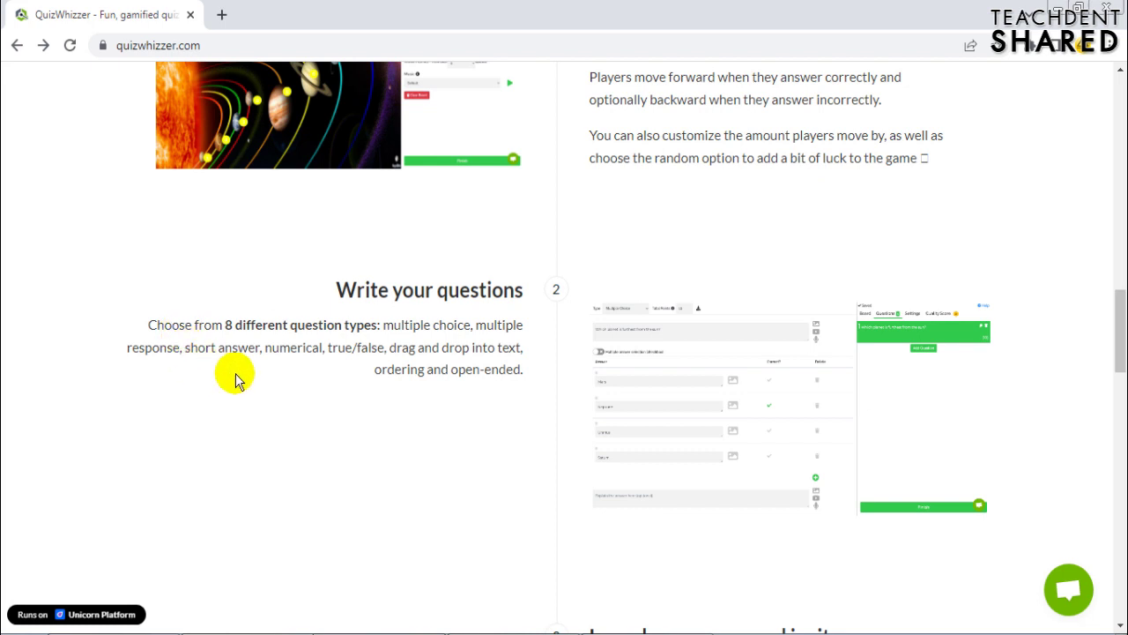
click(638, 373)
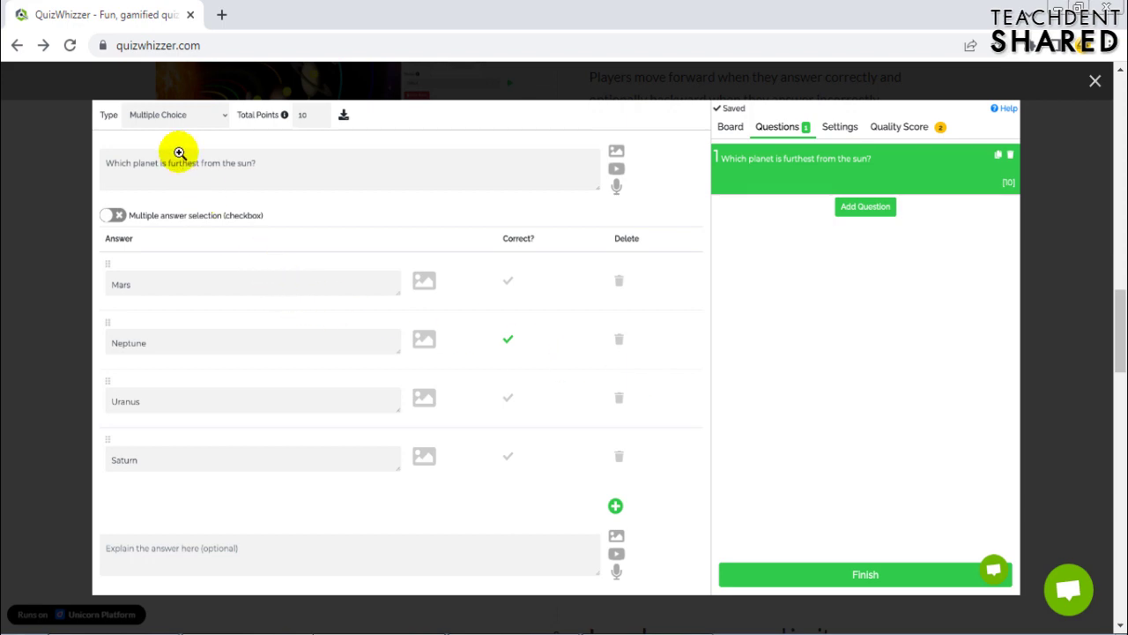
click(1096, 80)
Read about launching a game and inviting students, and examine the enlarged results chart under Analyze the results
scroll(547, 403, down, 2)
scroll(546, 403, down, 2)
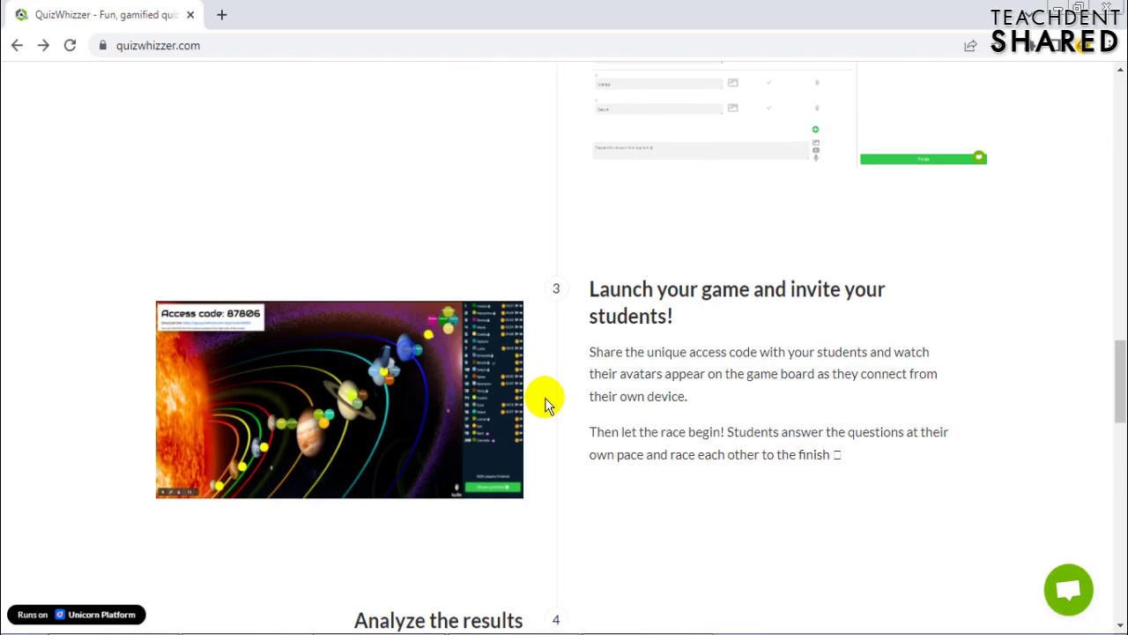
scroll(545, 398, down, 2)
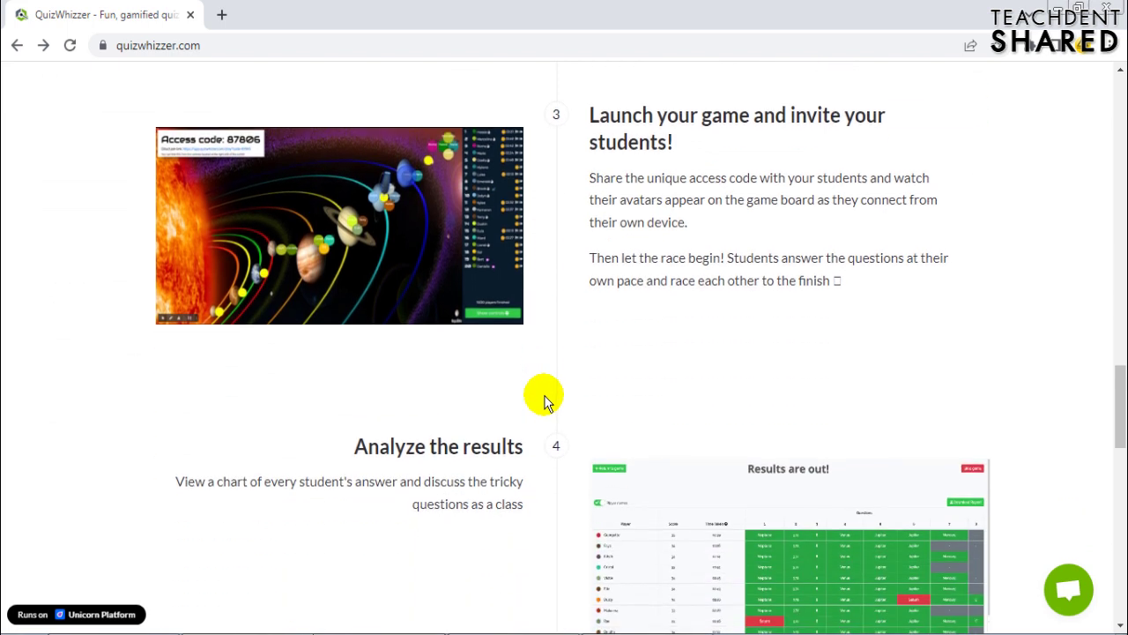
scroll(545, 398, down, 3)
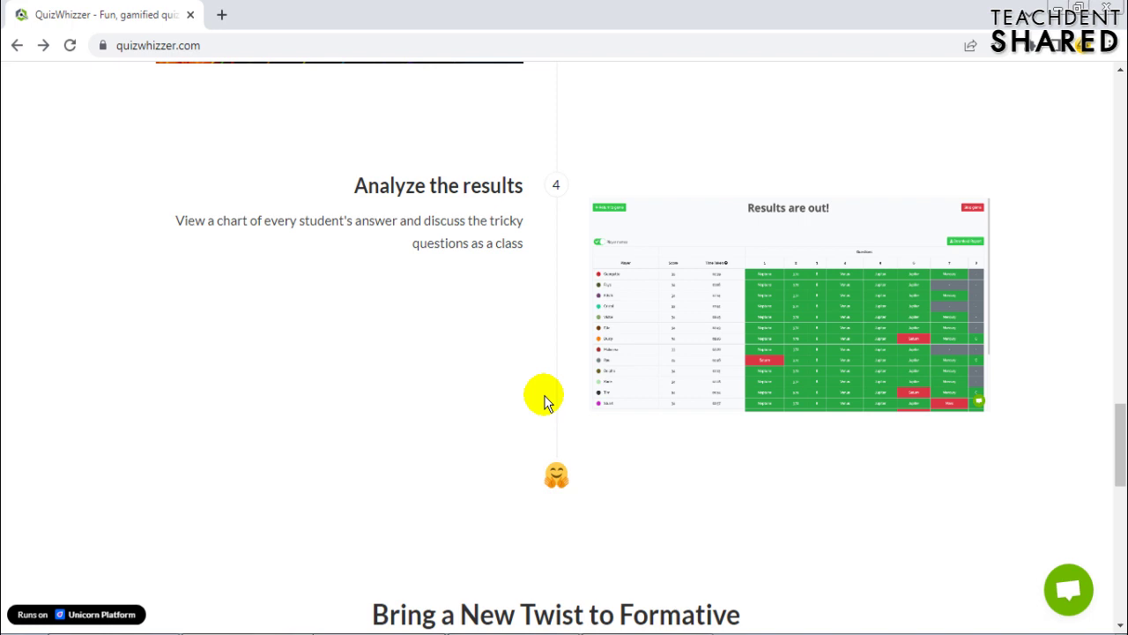
click(697, 324)
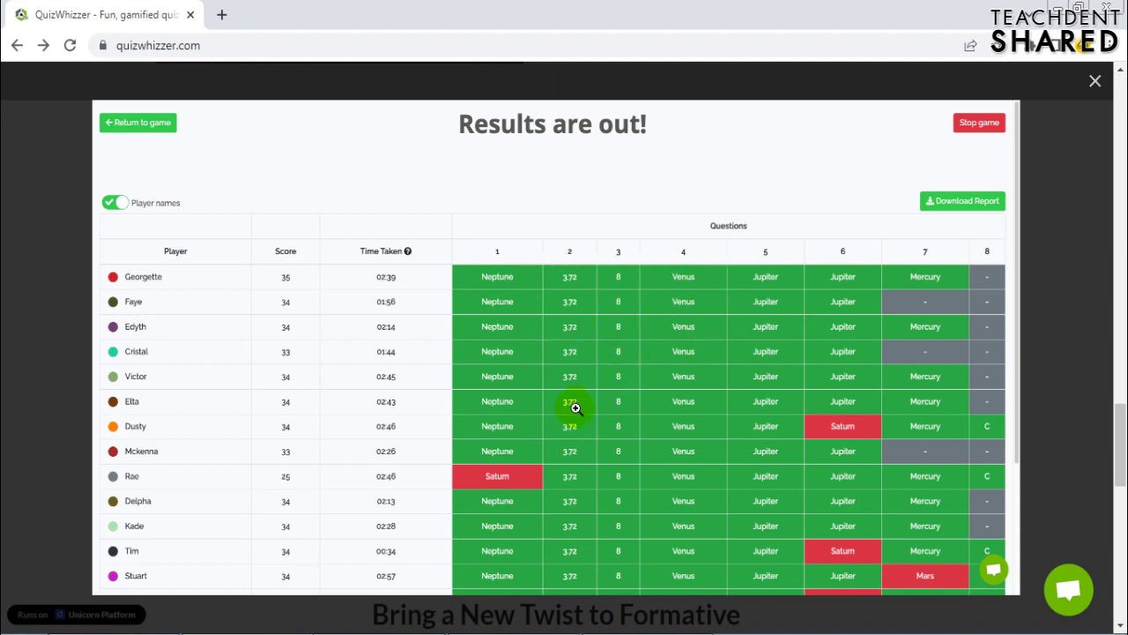
click(1095, 80)
Register for a free teacher account to create or host games, signing up with the listed Google account
scroll(887, 274, down, 10)
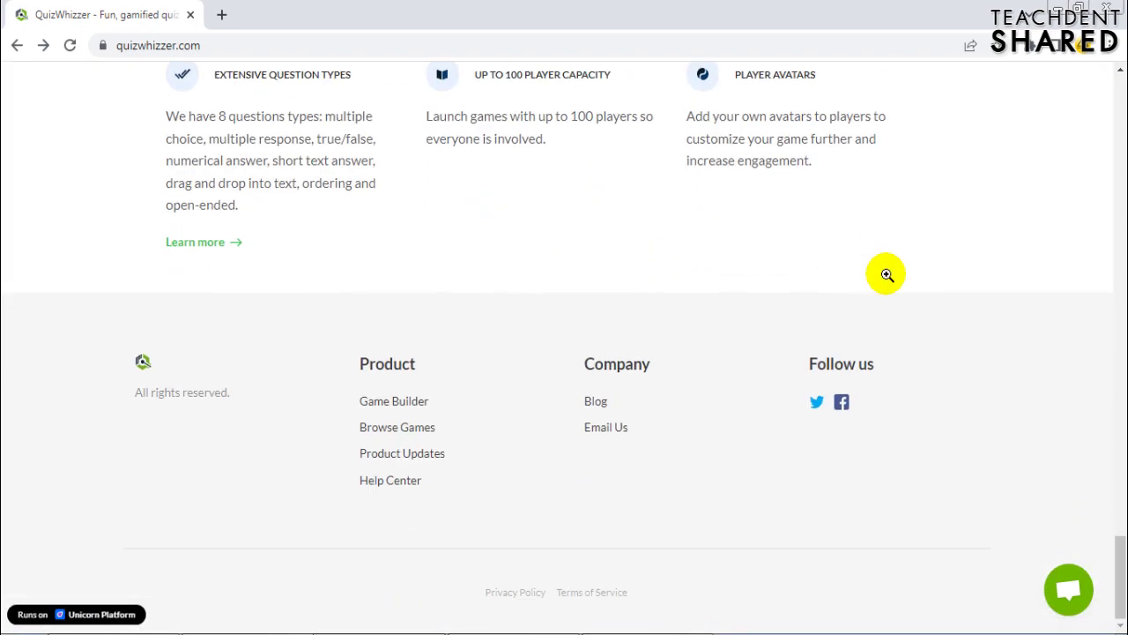
scroll(886, 274, up, 20)
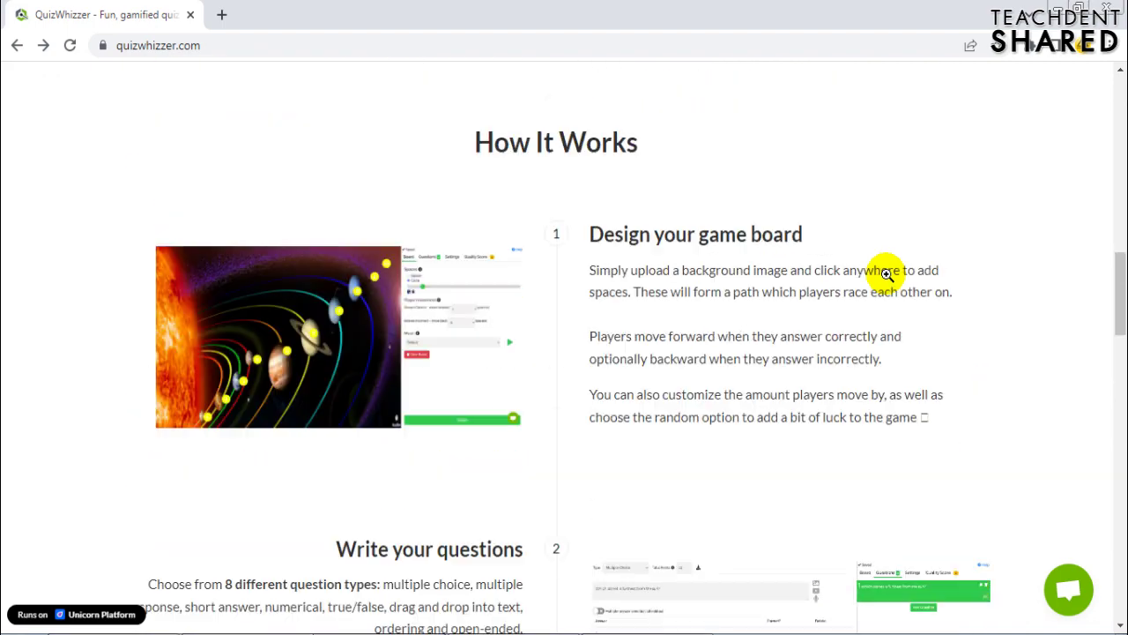
scroll(887, 275, up, 10)
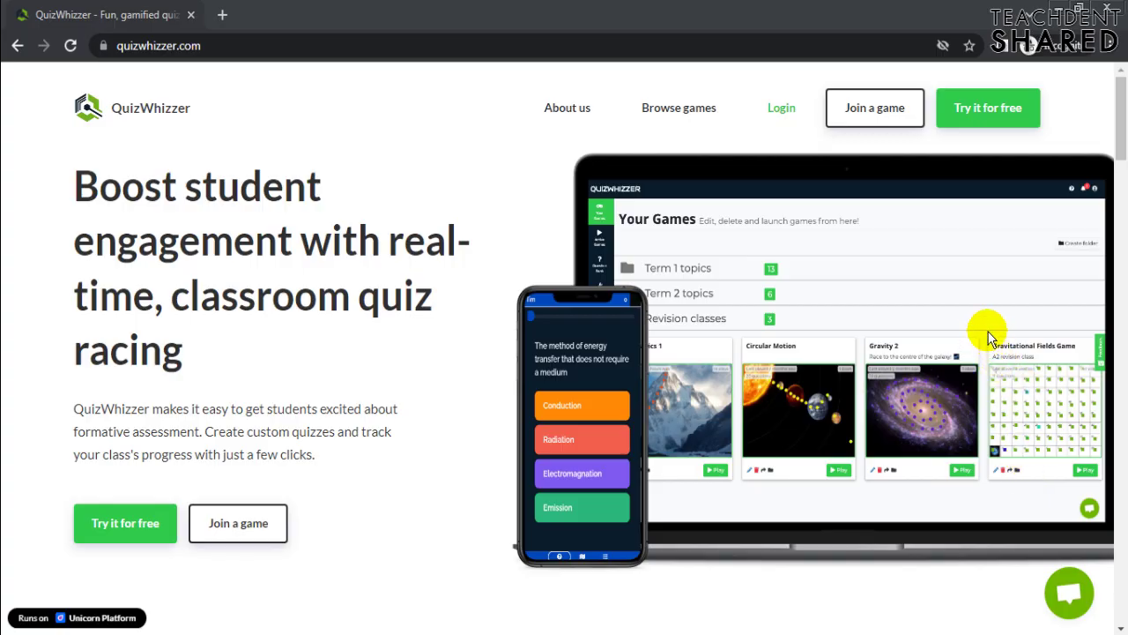
click(996, 126)
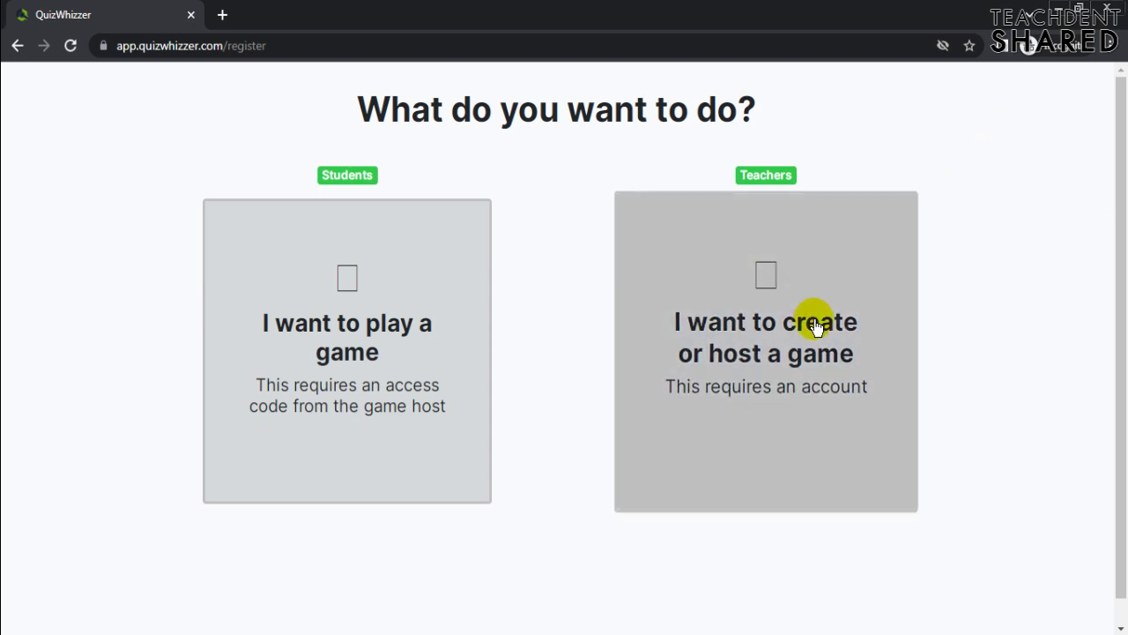
click(816, 328)
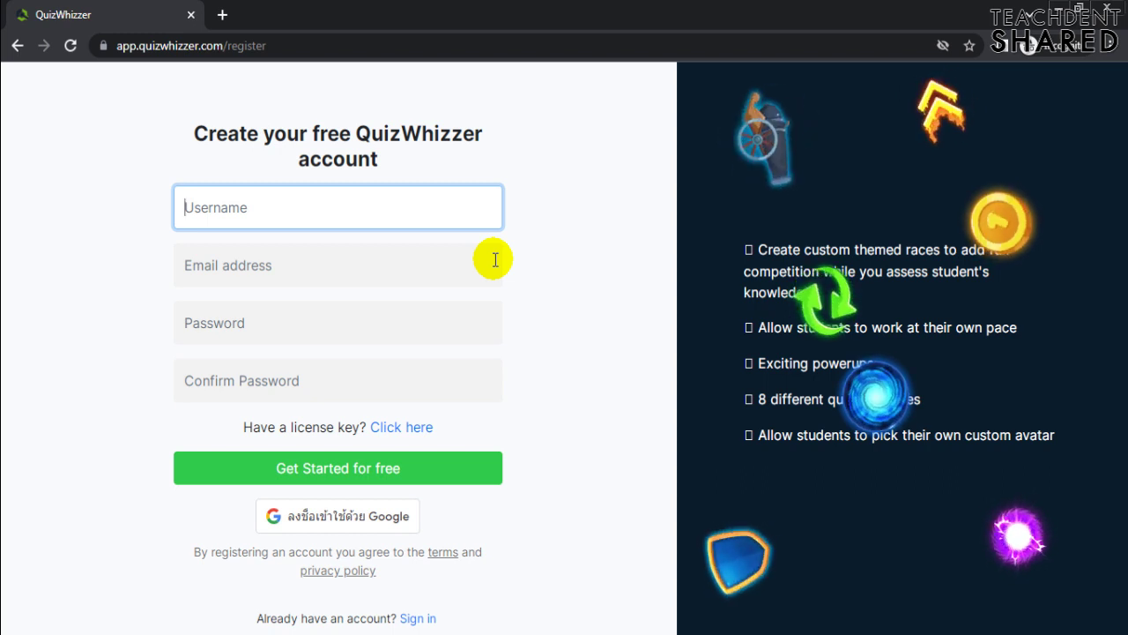
click(355, 521)
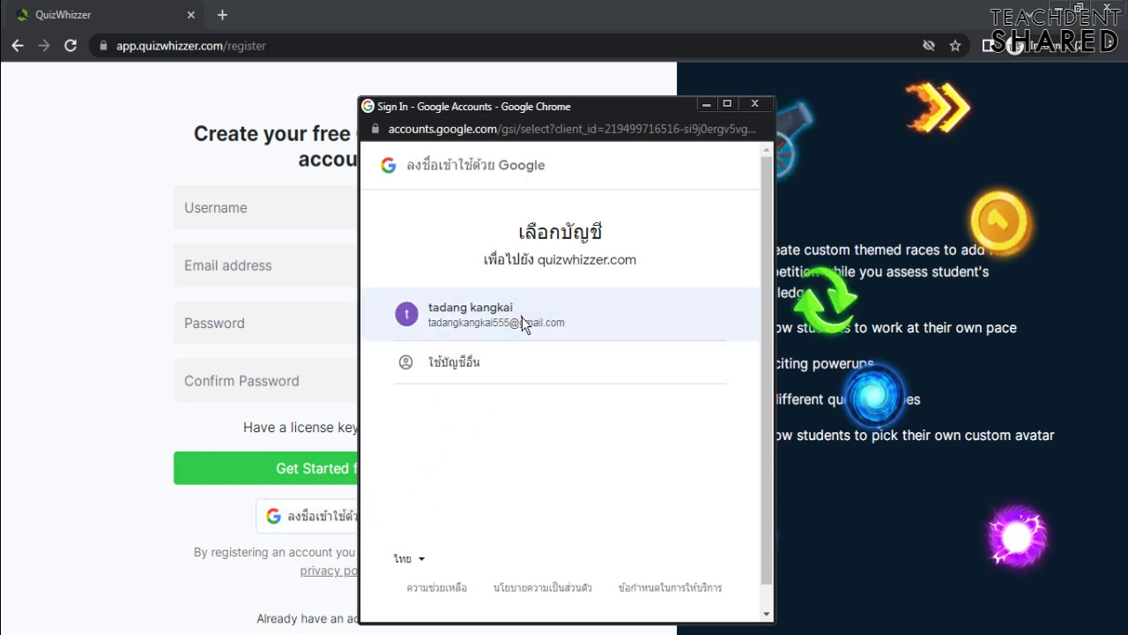
click(523, 319)
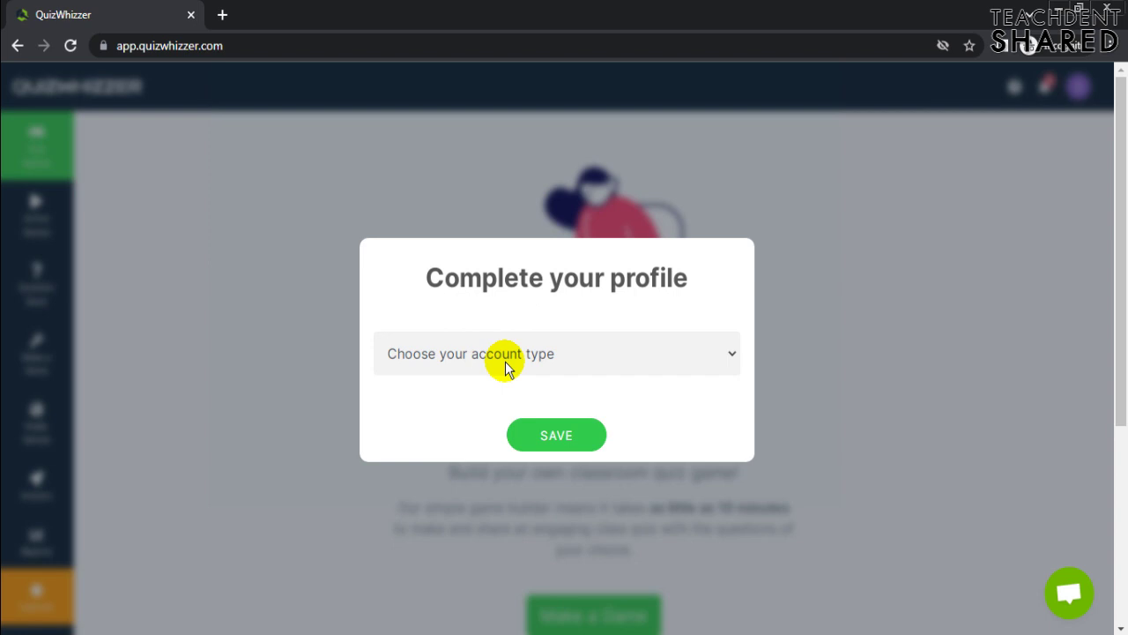
Complete the profile with the Teacher account type, and dismiss the welcome message and the first-game tour tip
click(506, 361)
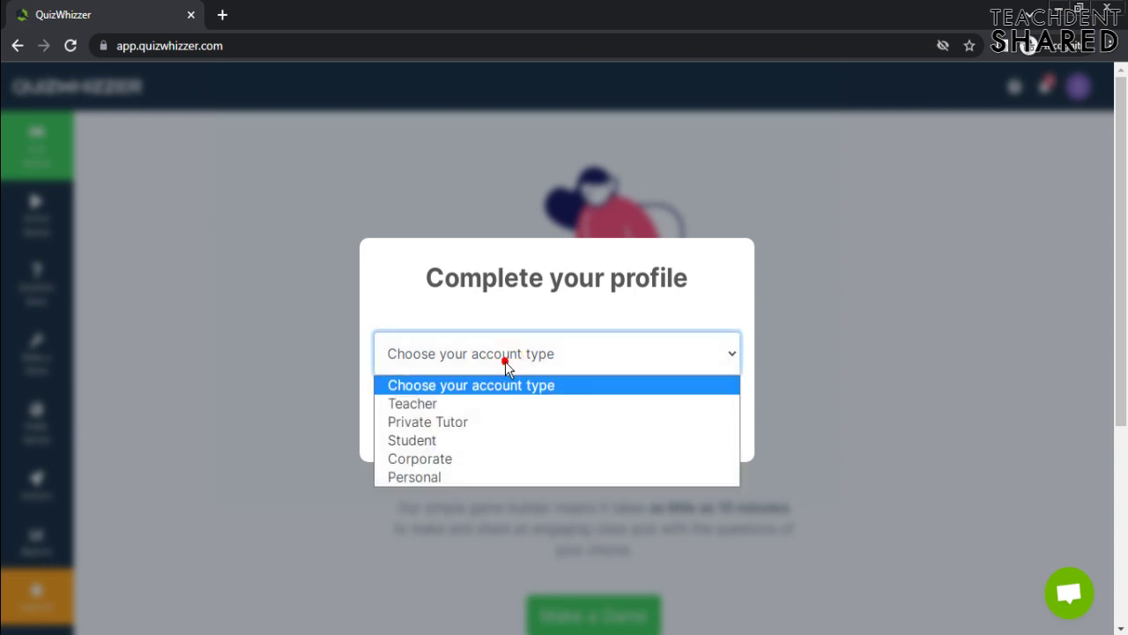
click(436, 403)
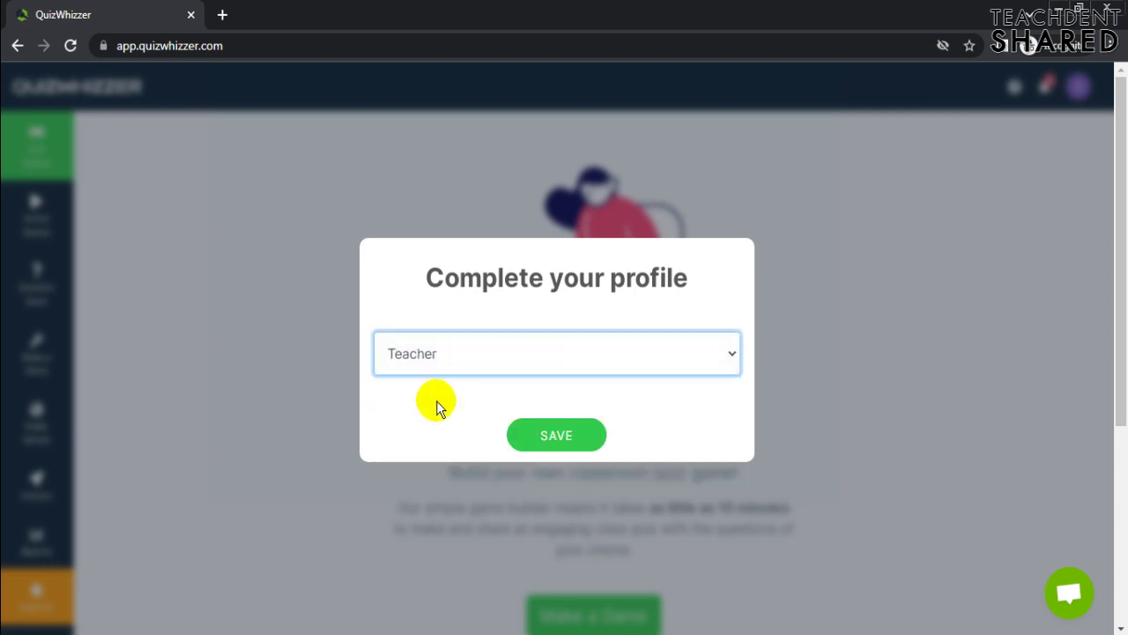
click(552, 447)
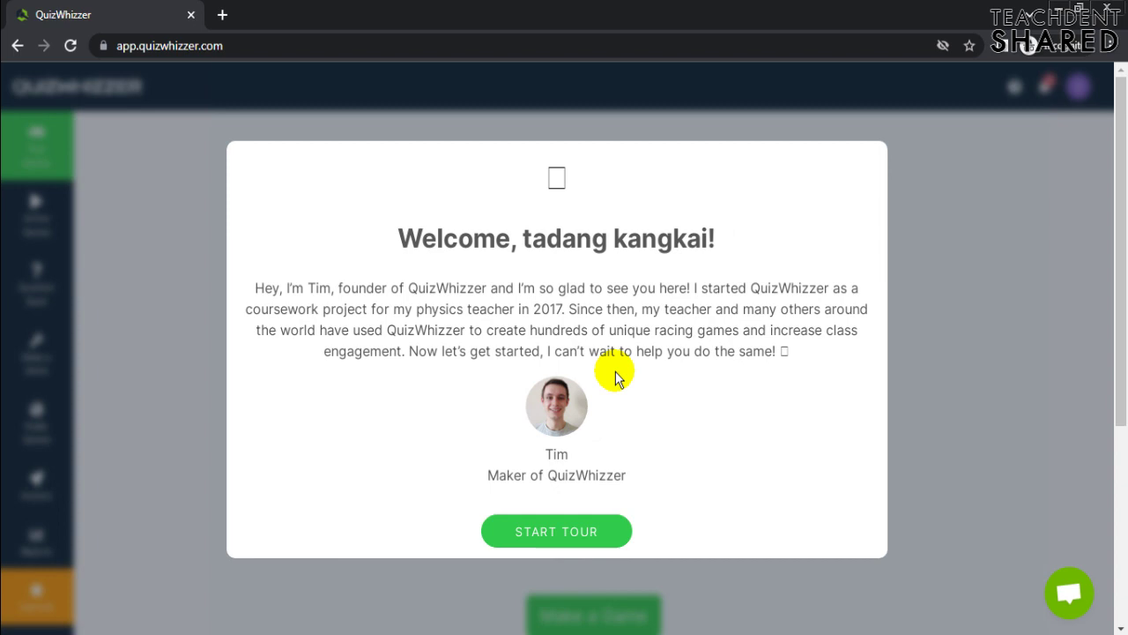
click(938, 205)
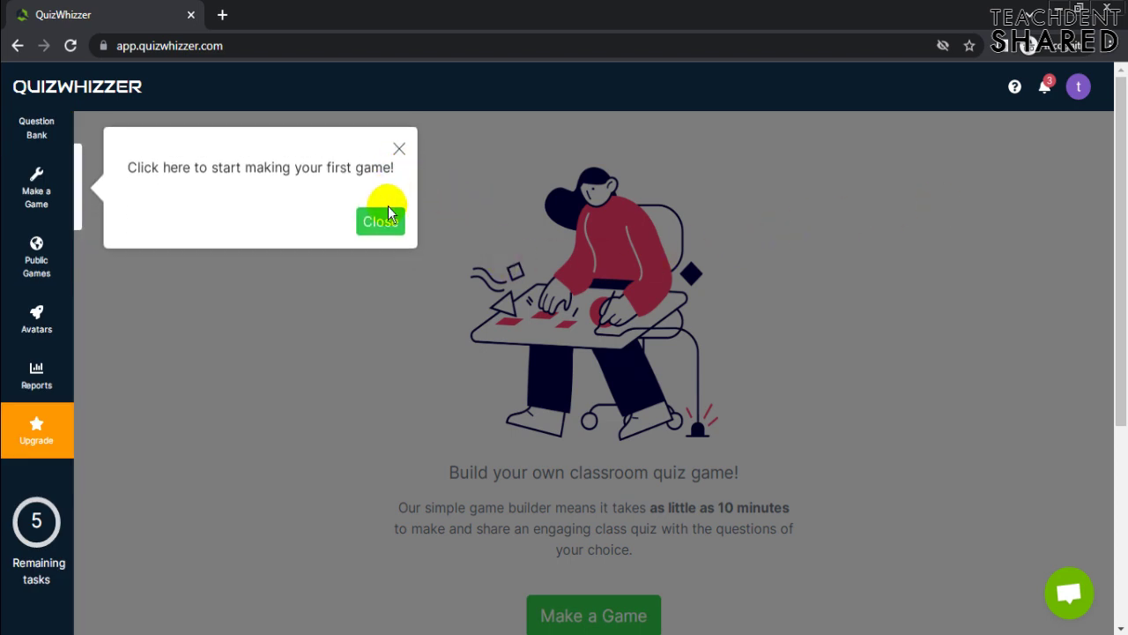
click(386, 218)
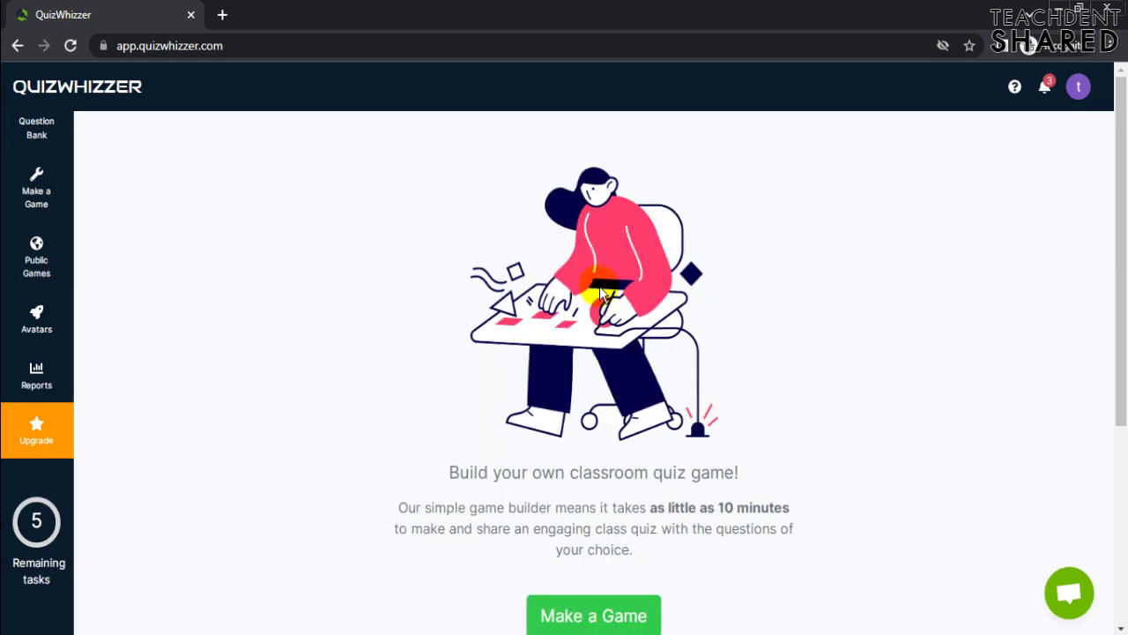